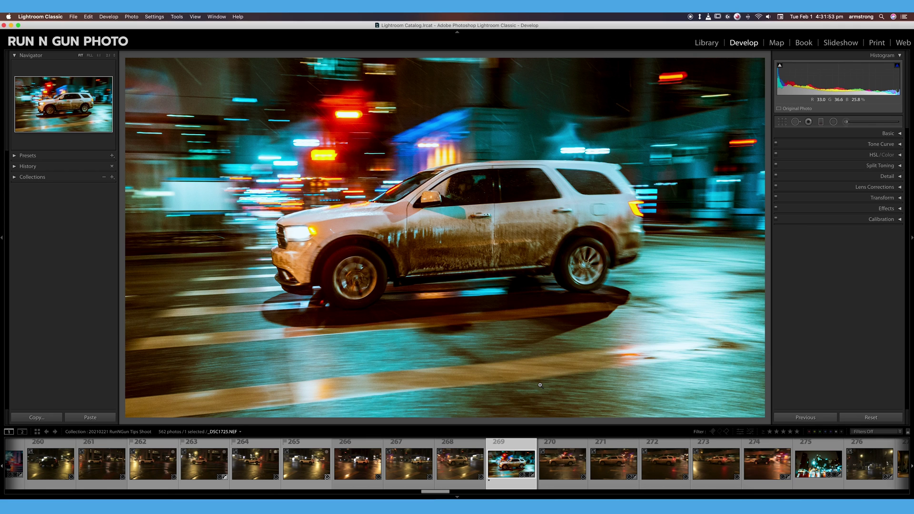
Examine the Copy Settings options for the white car photo, and close them without copying
key(super+shift+c)
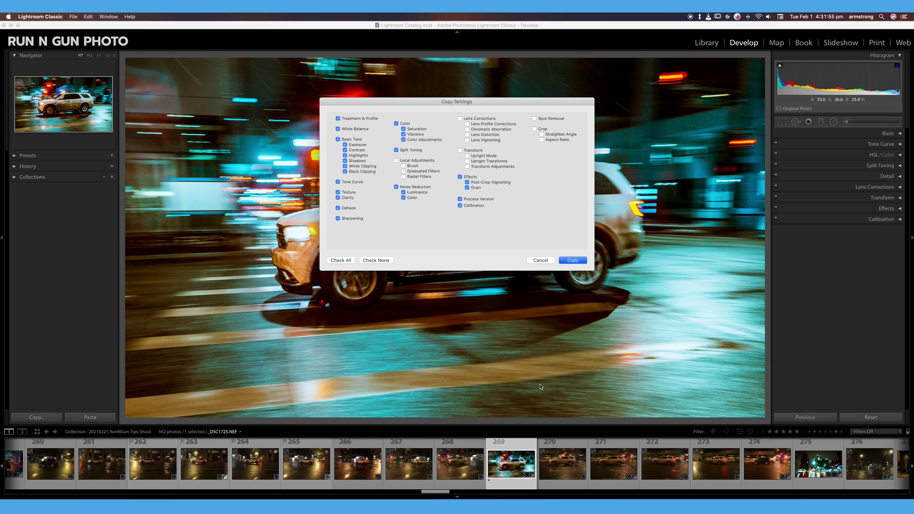
click(546, 259)
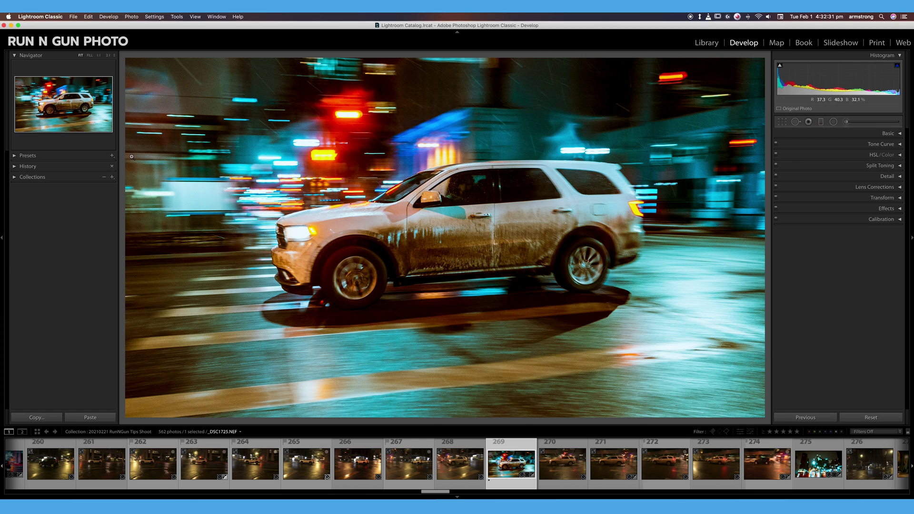
Look through the preset groups, previewing the B&W, Creative and Neon Presets looks on the white car photo
click(16, 156)
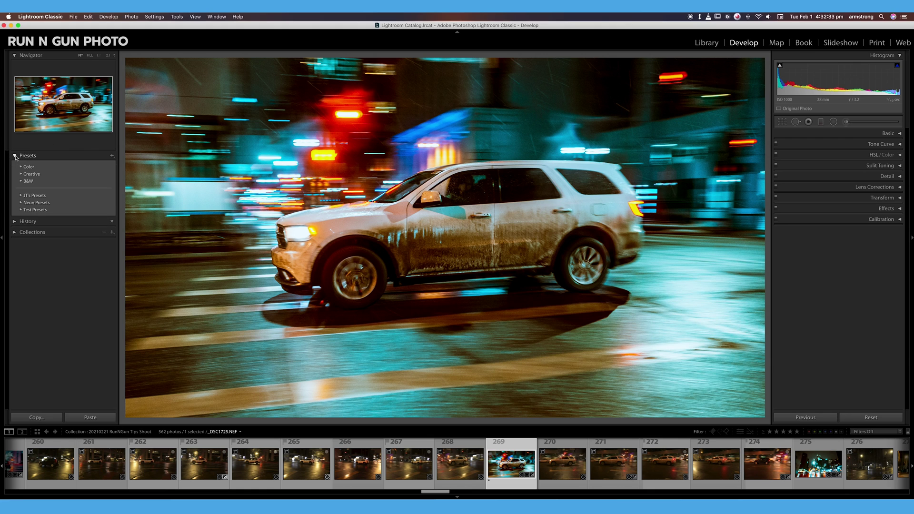
click(15, 156)
click(16, 156)
click(21, 202)
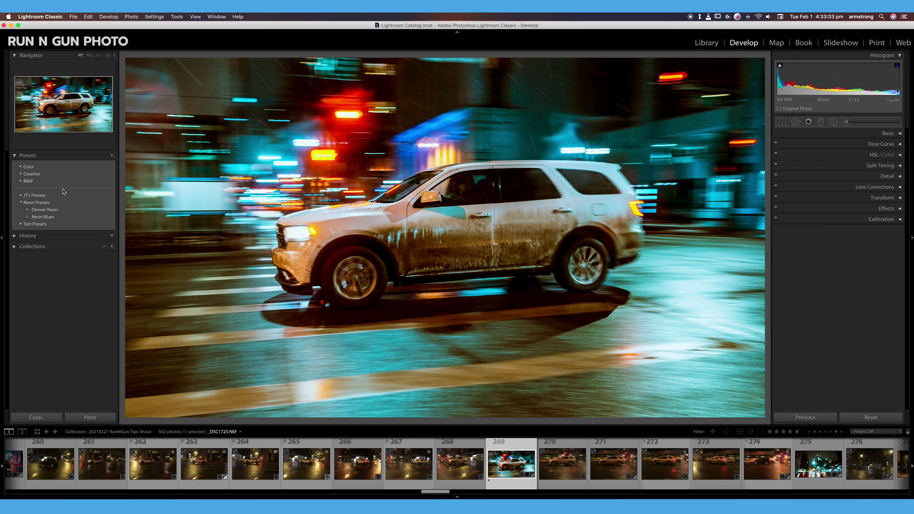
click(21, 181)
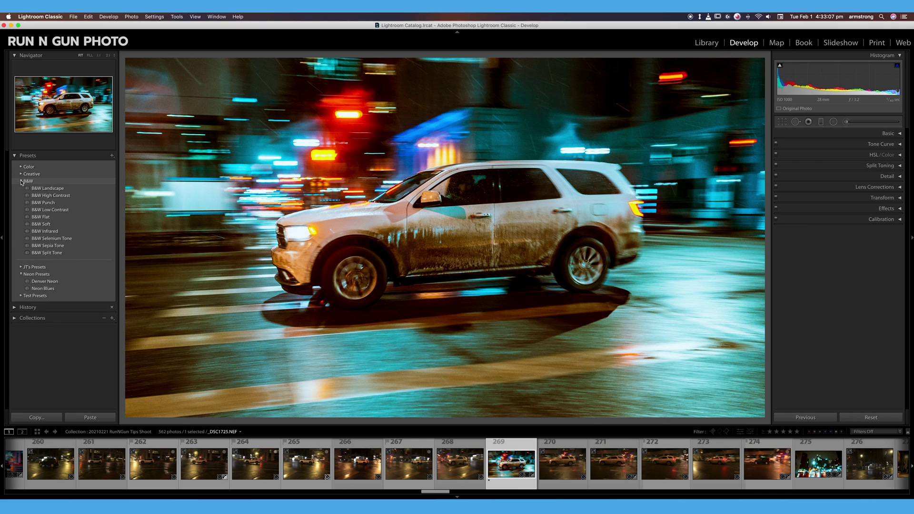
click(39, 188)
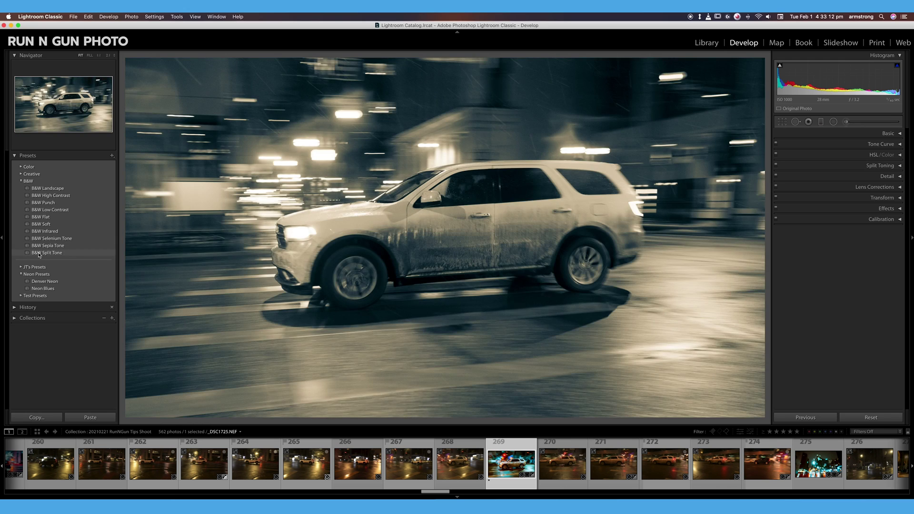
click(21, 175)
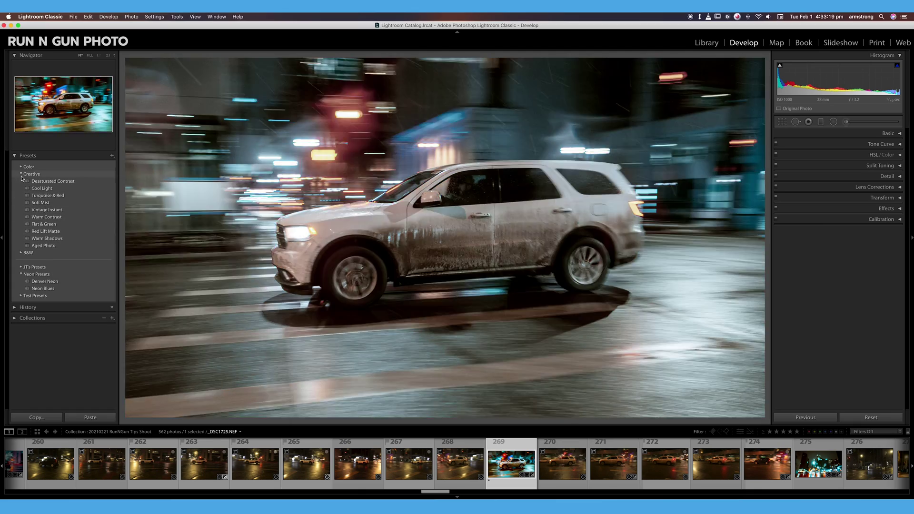
click(21, 174)
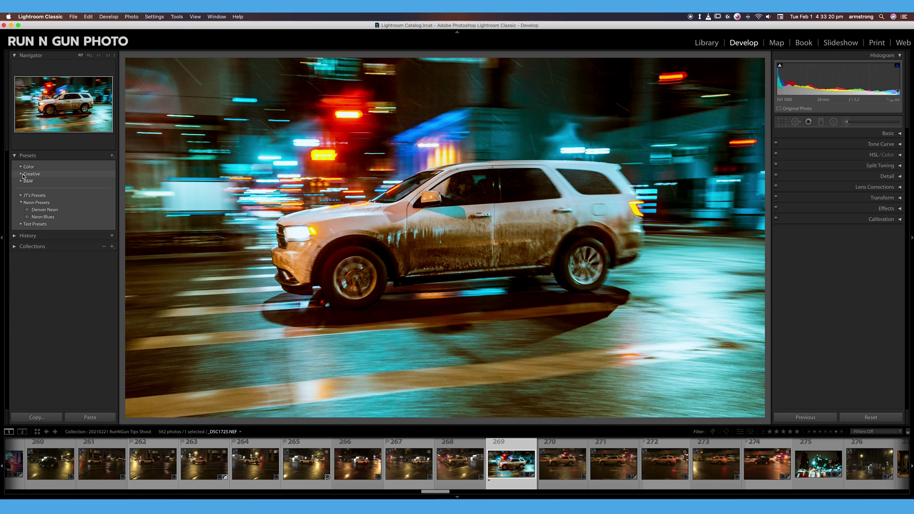
click(43, 218)
click(22, 203)
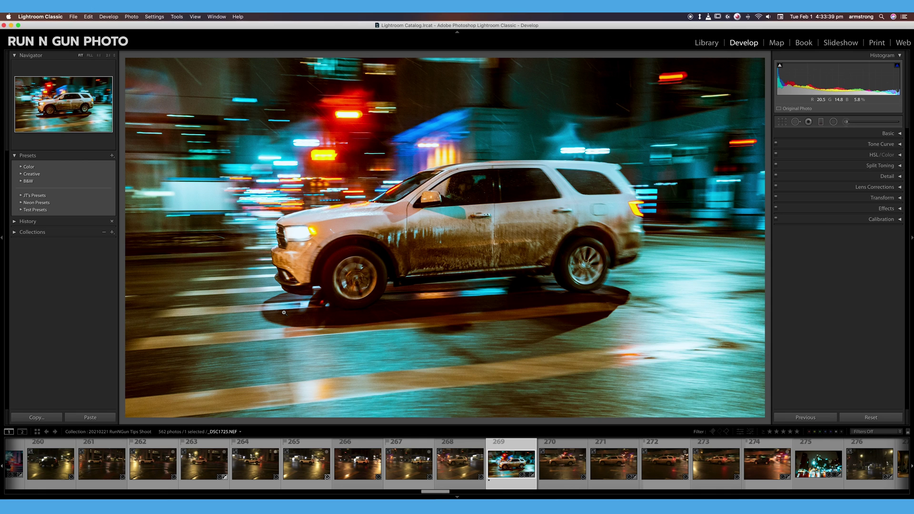
Create a develop preset named PRESET 1 from the white car photo's settings in the Neon Presets group
click(113, 156)
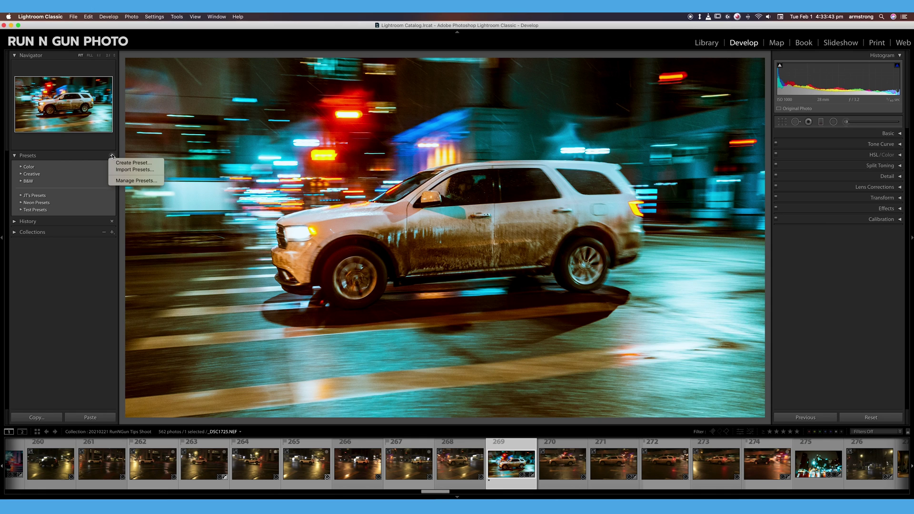
click(133, 162)
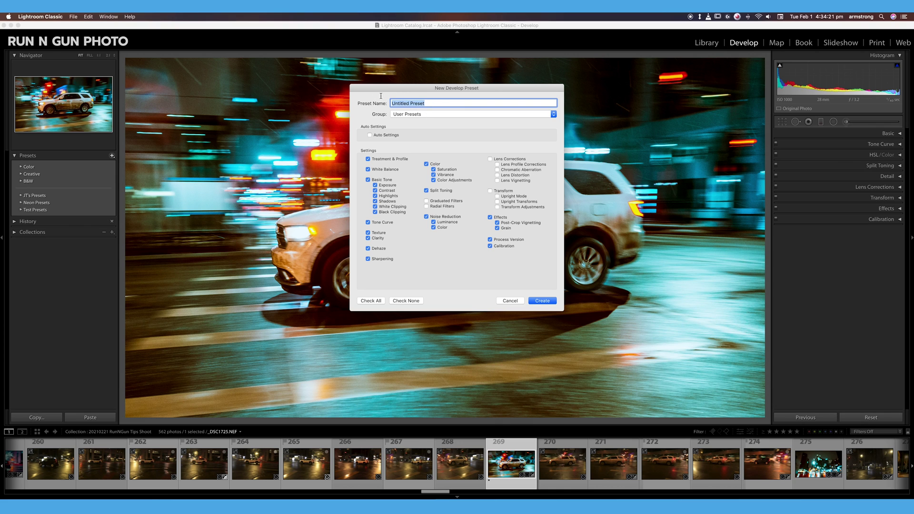
text(PRESTET 1)
click(413, 116)
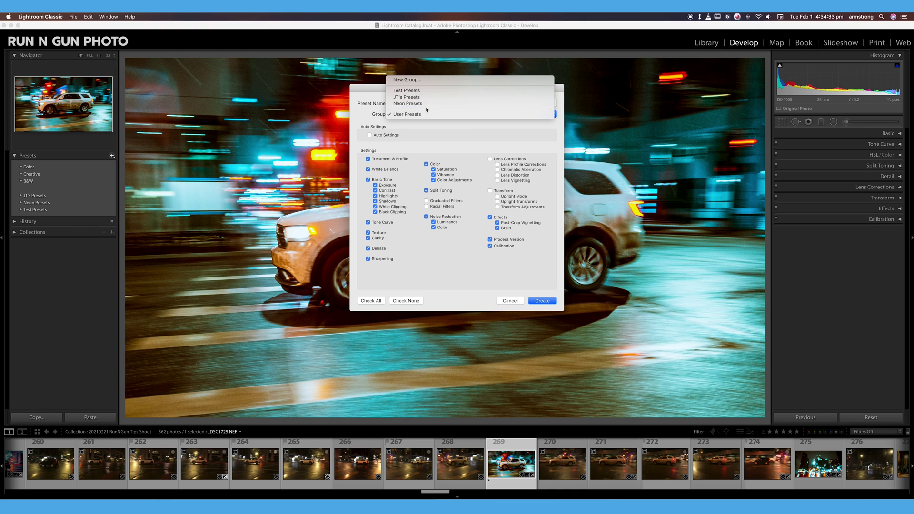
click(407, 104)
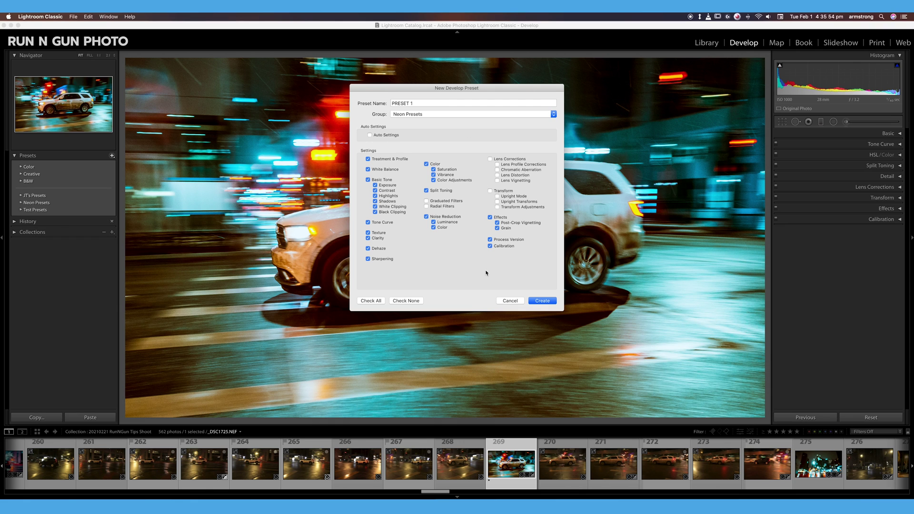
click(550, 300)
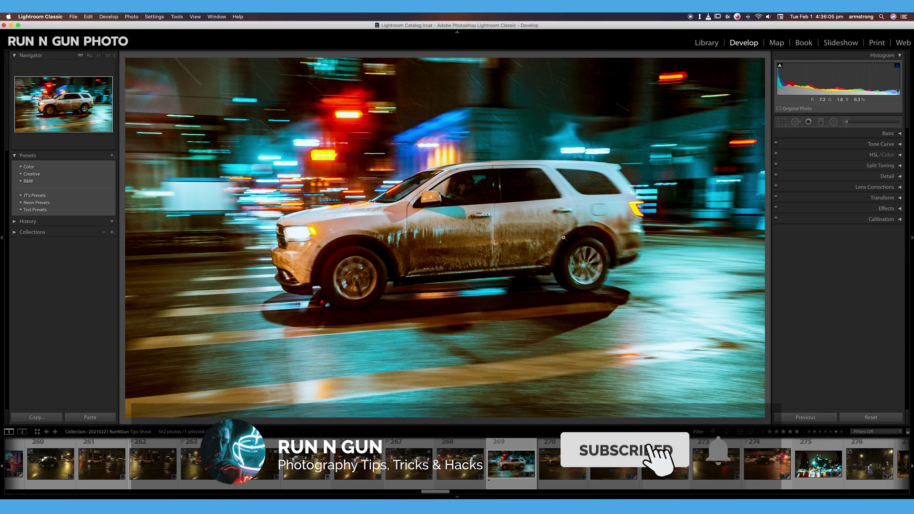
Apply PRESET 1 from the Neon Presets group to the blue night street photo, number 278
click(21, 203)
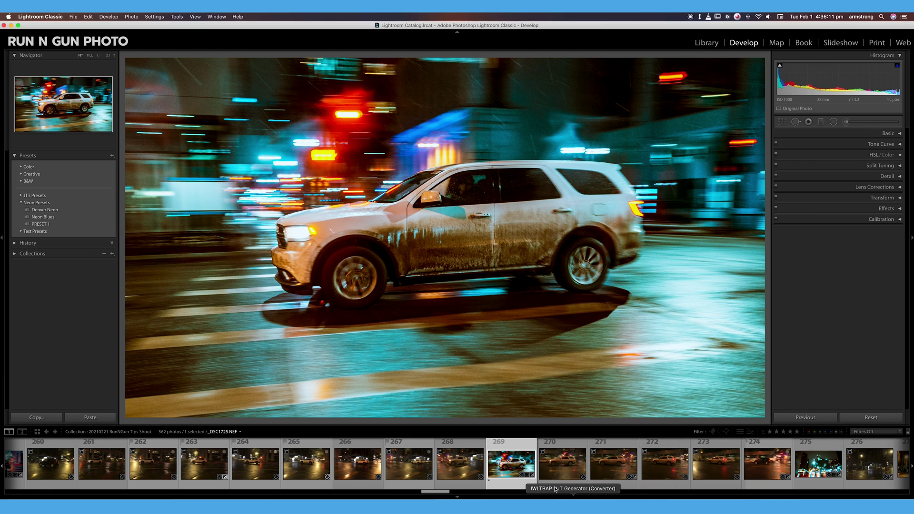
scroll(562, 481, down, 5)
scroll(571, 474, down, 2)
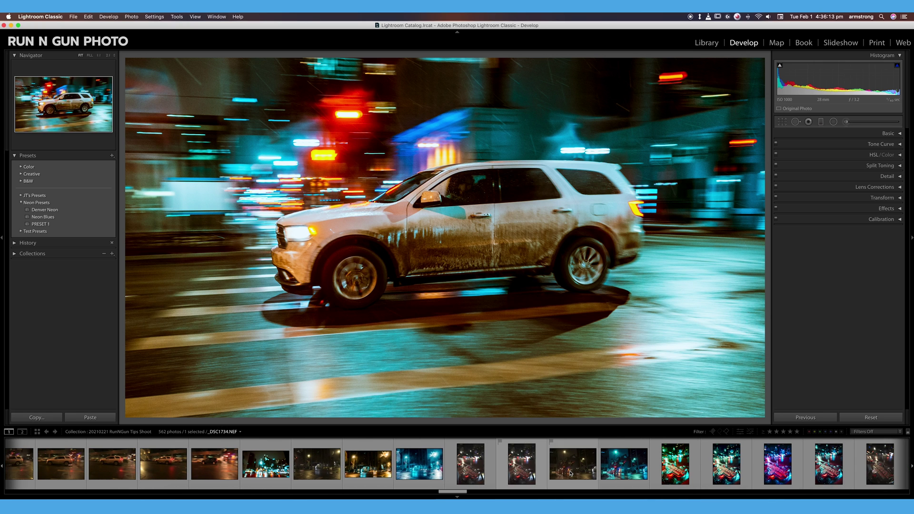
click(481, 467)
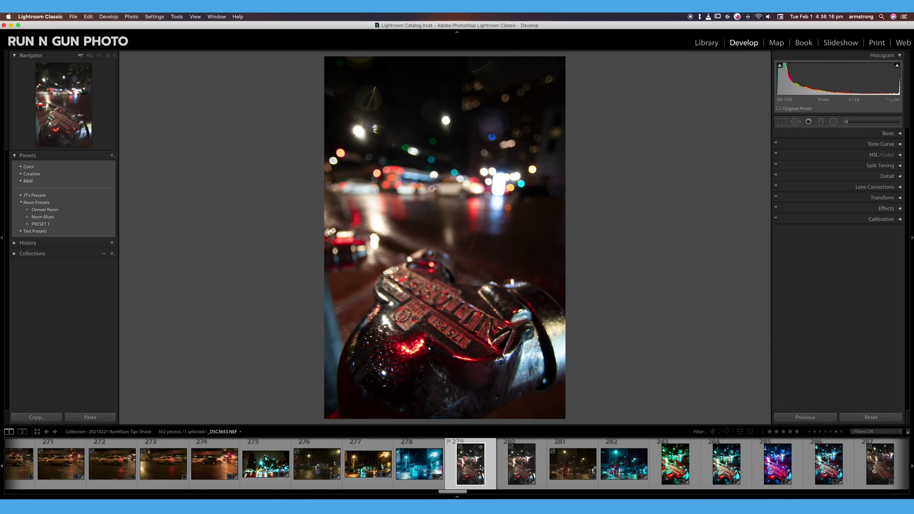
click(431, 469)
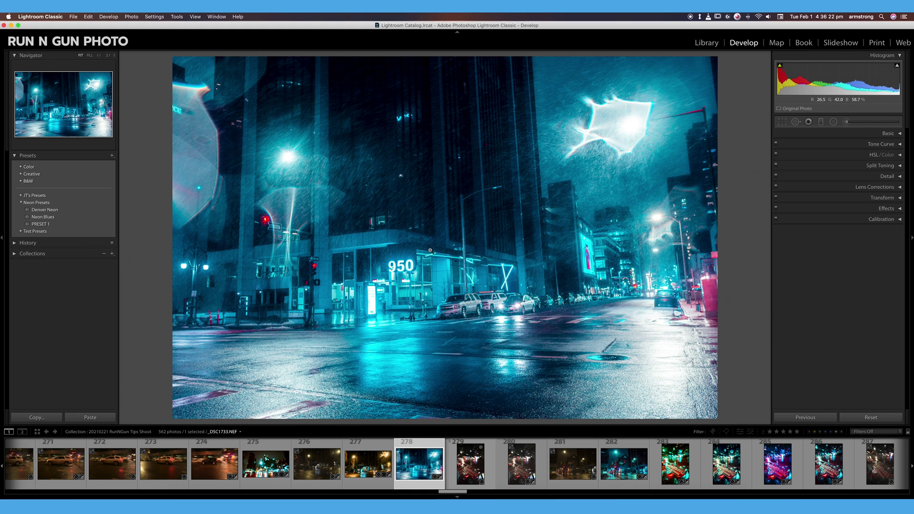
click(42, 224)
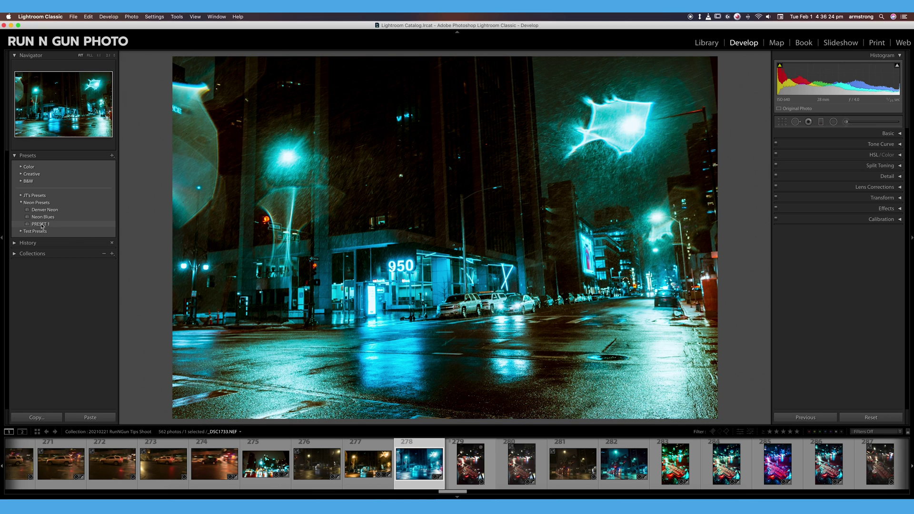
click(42, 224)
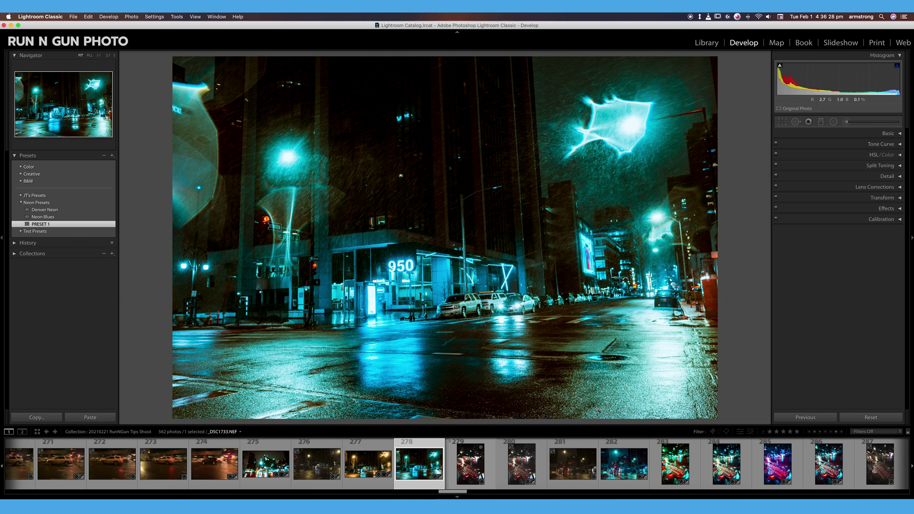
Apply PRESET 1 to the night photo of two passing cars, number 303
scroll(583, 459, down, 10)
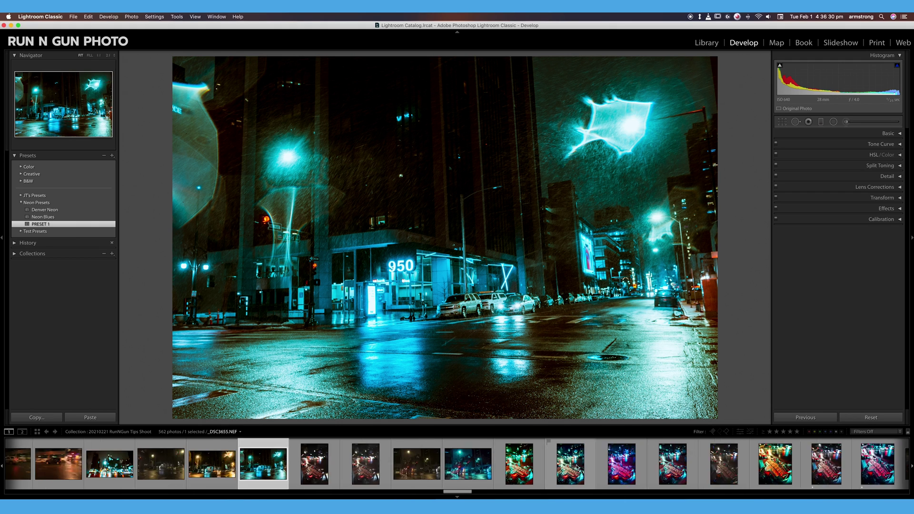
scroll(577, 468, down, 10)
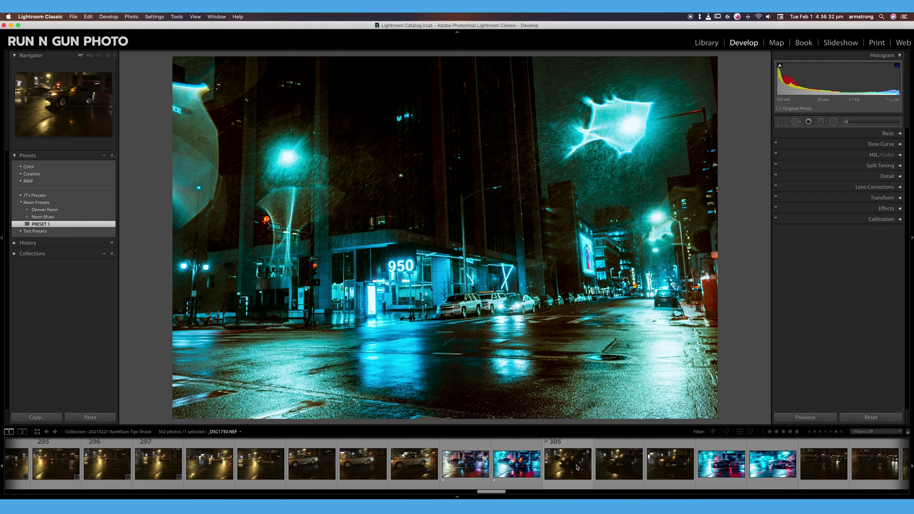
click(468, 469)
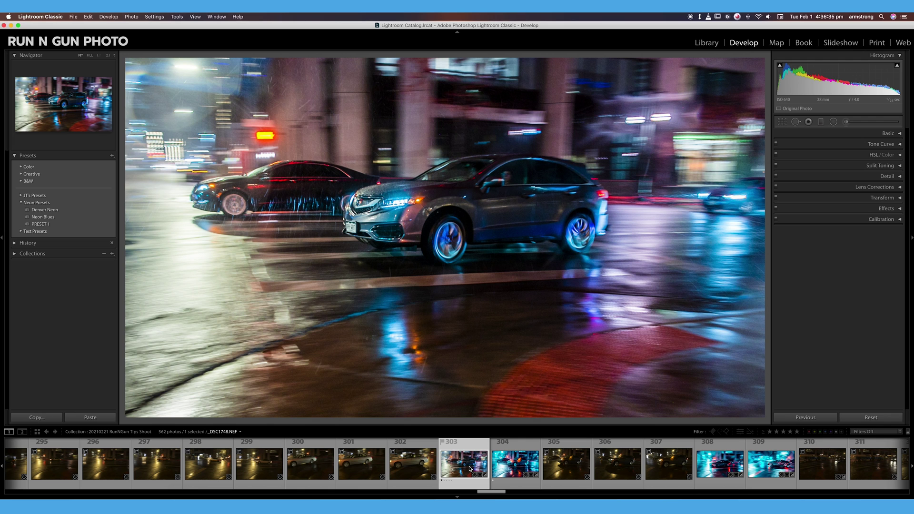
click(42, 225)
click(42, 225)
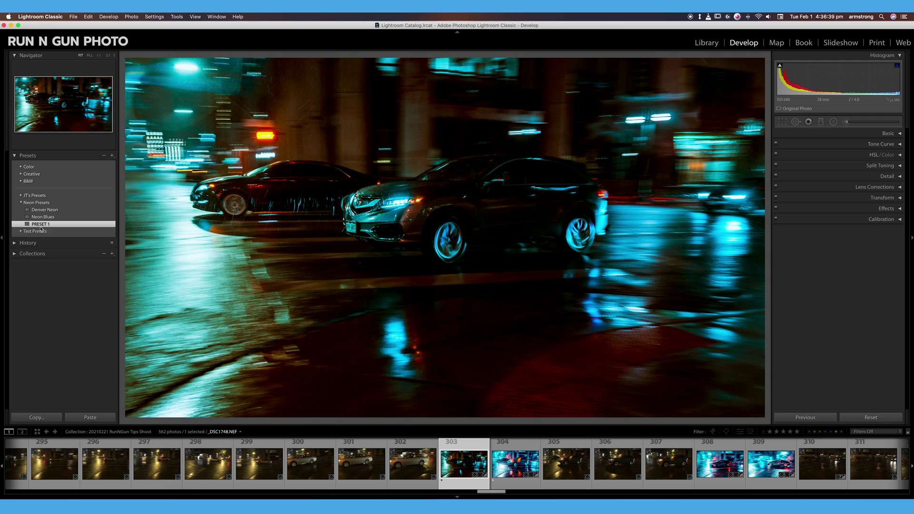
Raise the two-car photo's exposure to +2.55
click(897, 133)
drag(853, 211, 859, 211)
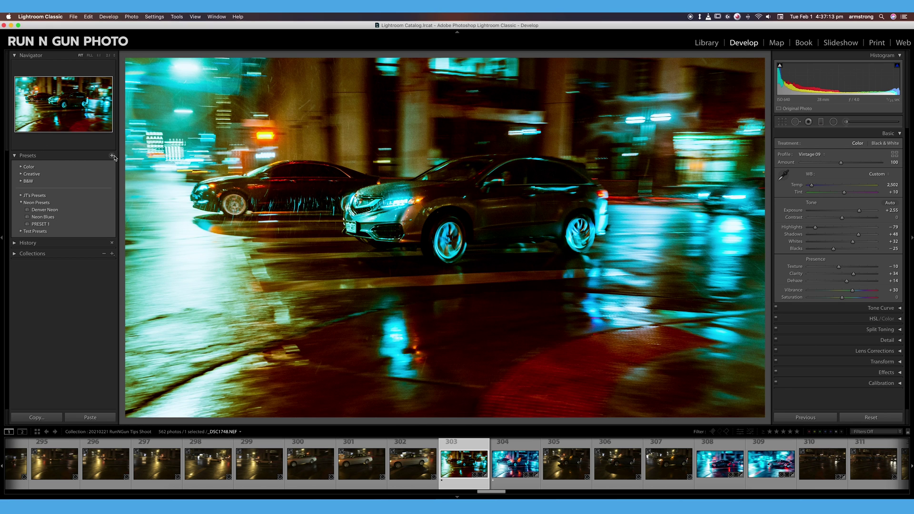
Try to import presets from the XMP folder inside New Presets
click(113, 156)
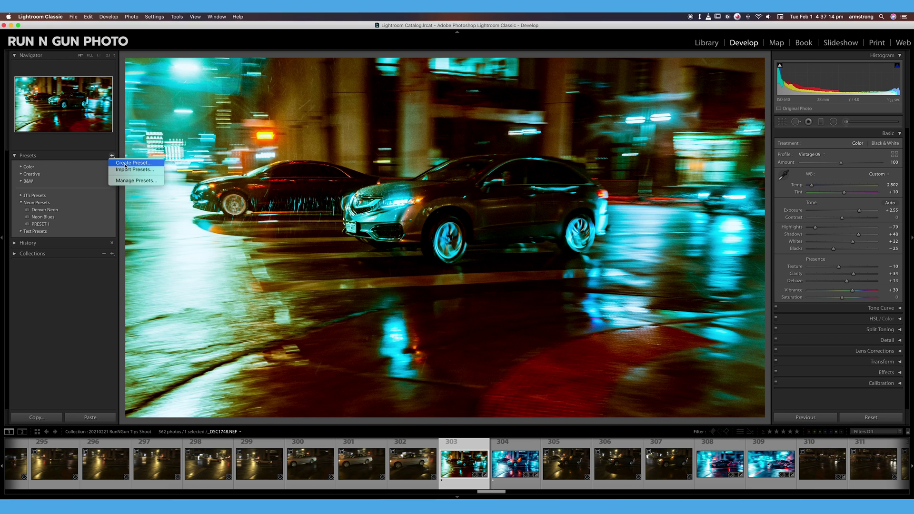
click(128, 170)
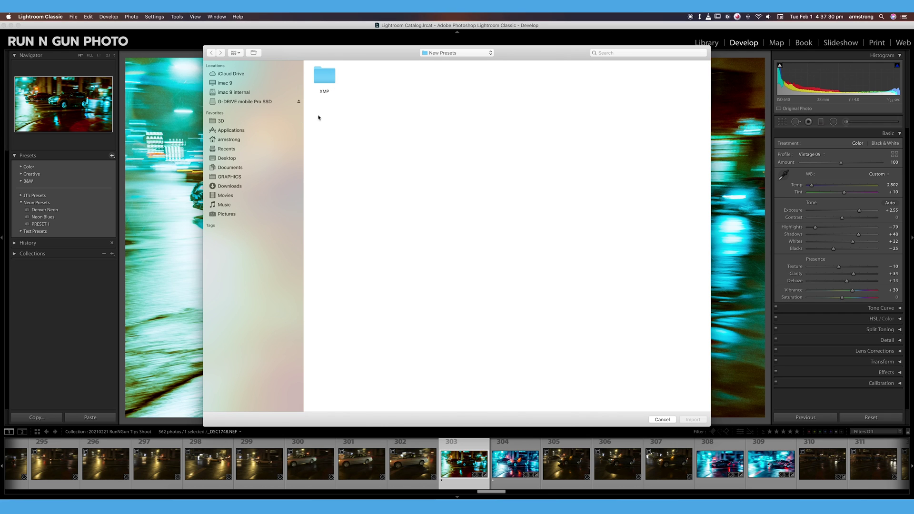
click(319, 82)
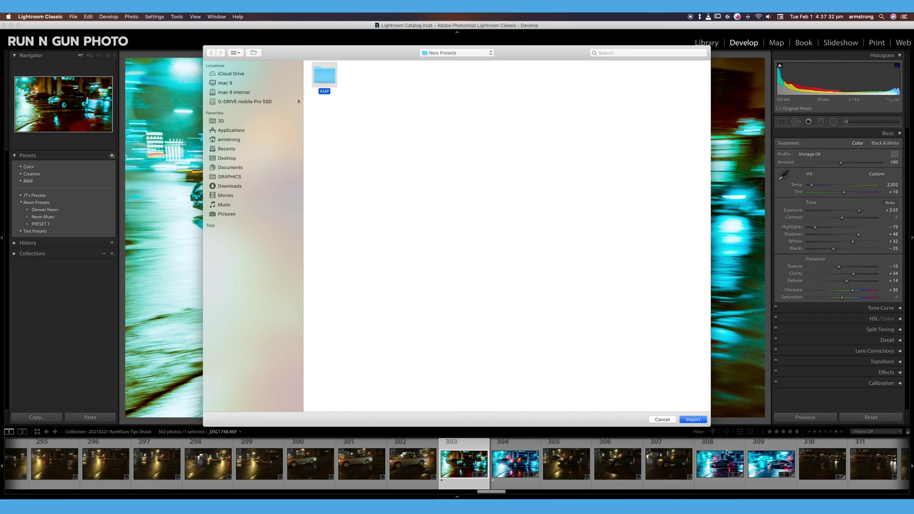
click(662, 419)
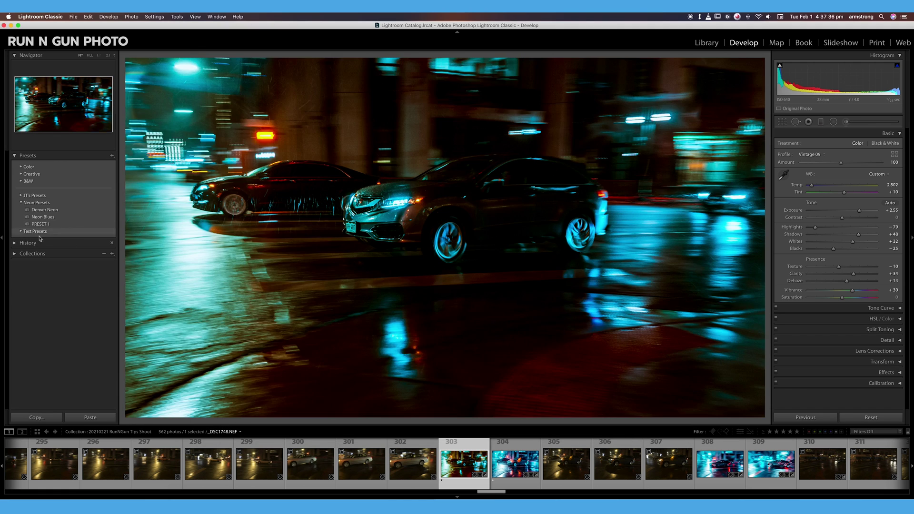
click(112, 155)
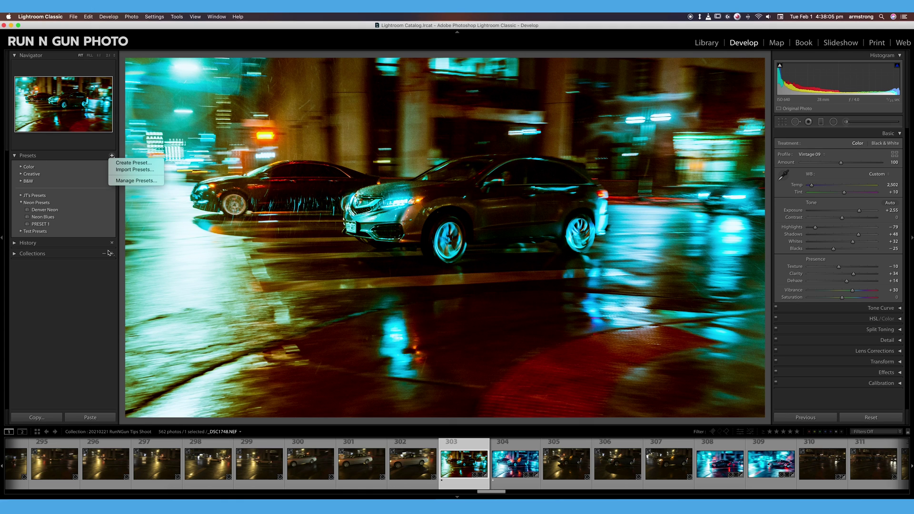
click(21, 204)
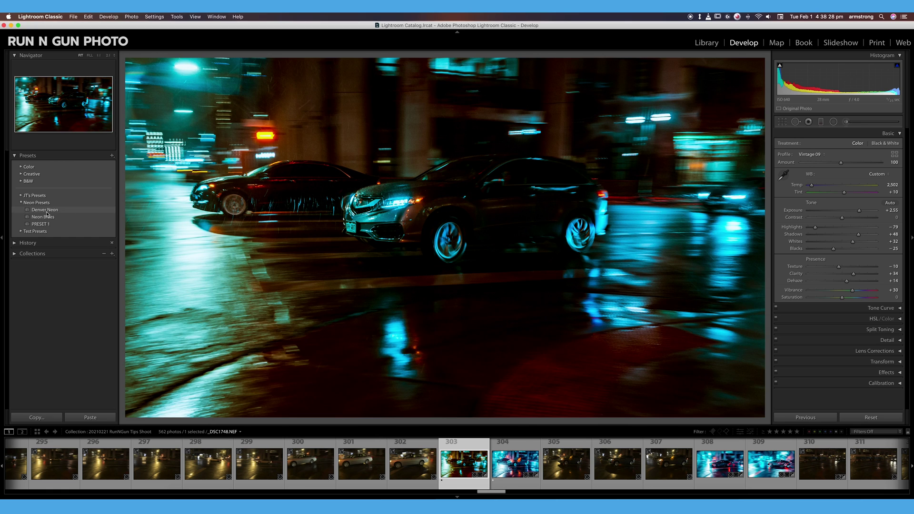
right_click(46, 211)
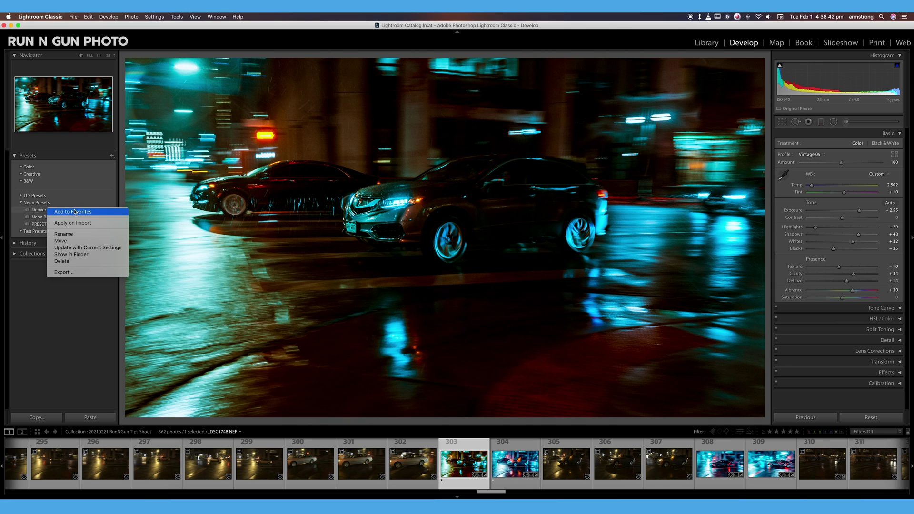
right_click(48, 224)
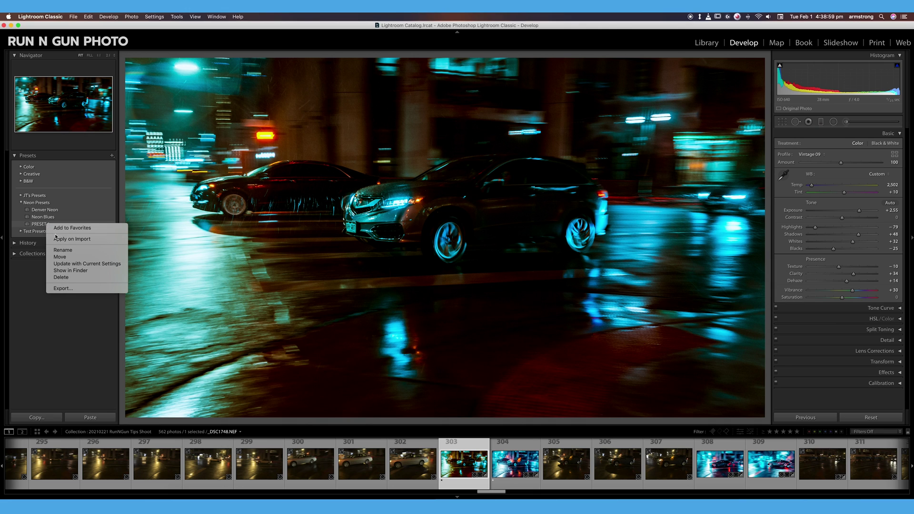
click(74, 264)
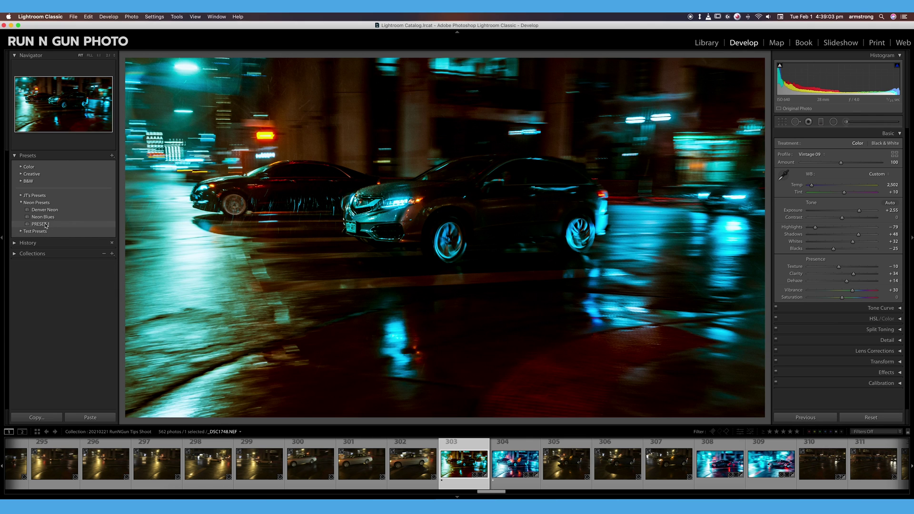
Reapply PRESET 1 to the two-car photo
click(45, 224)
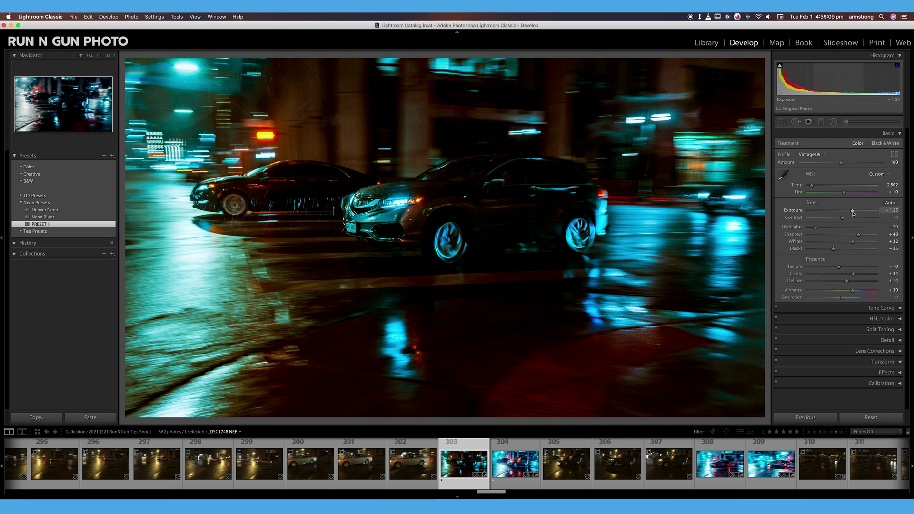
Set the two-car photo's exposure to +1.65, highlights to -52, shadows to +98 and whites to +34, and update PRESET 1 with the current settings
drag(852, 214, 876, 235)
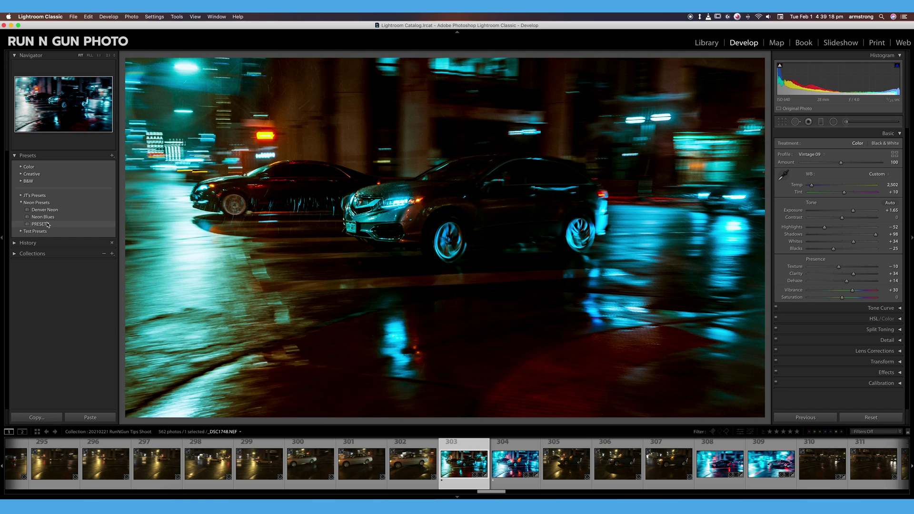
right_click(46, 222)
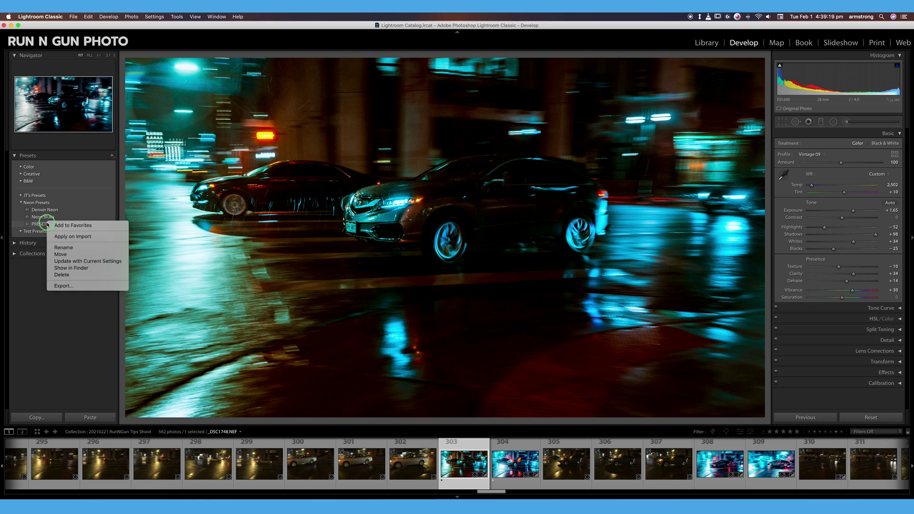
click(71, 261)
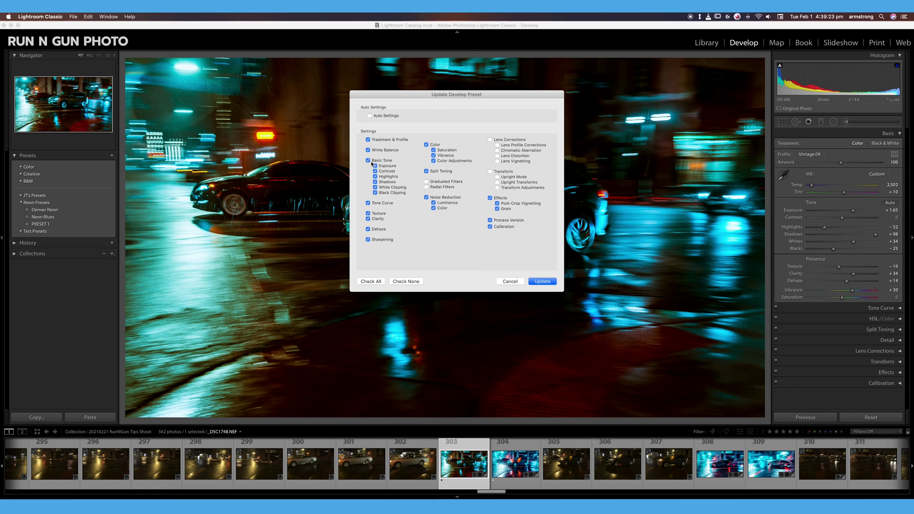
click(545, 282)
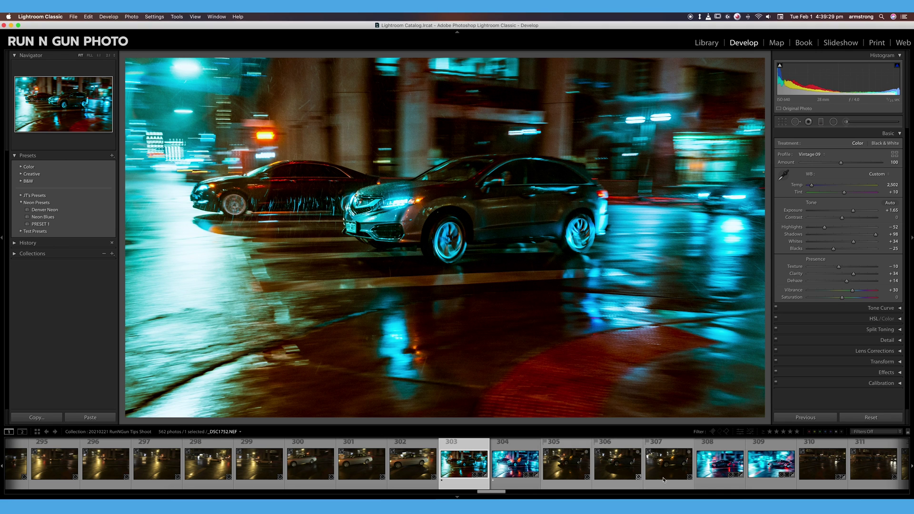
Apply the updated PRESET 1 to the night photo of the dark sports car, number 309
scroll(659, 470, right, 4)
click(552, 468)
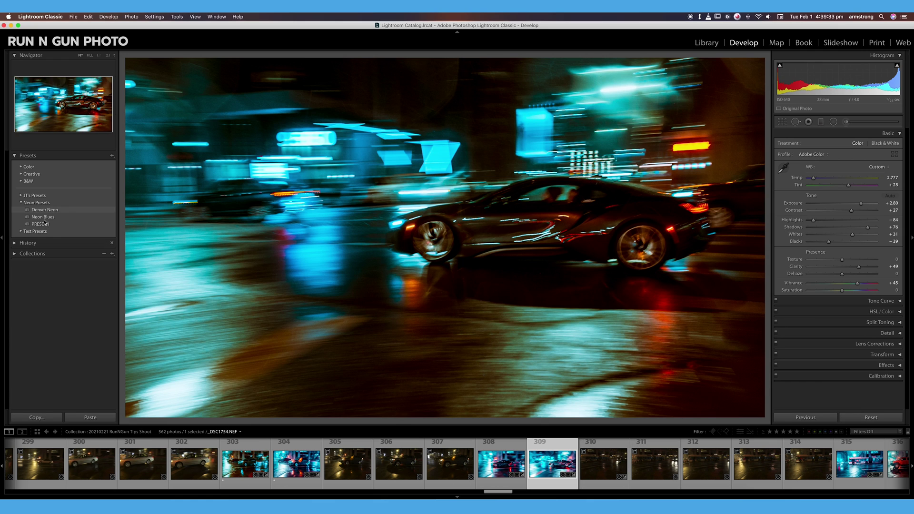
click(44, 224)
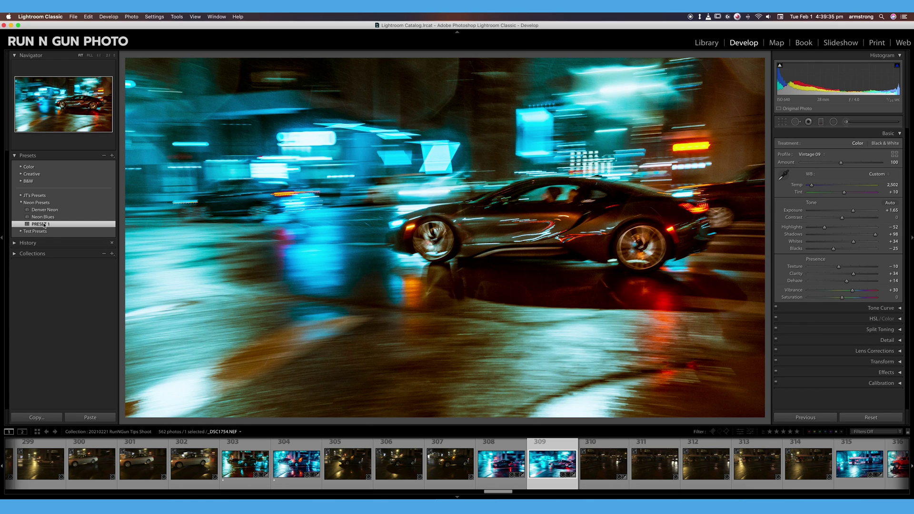